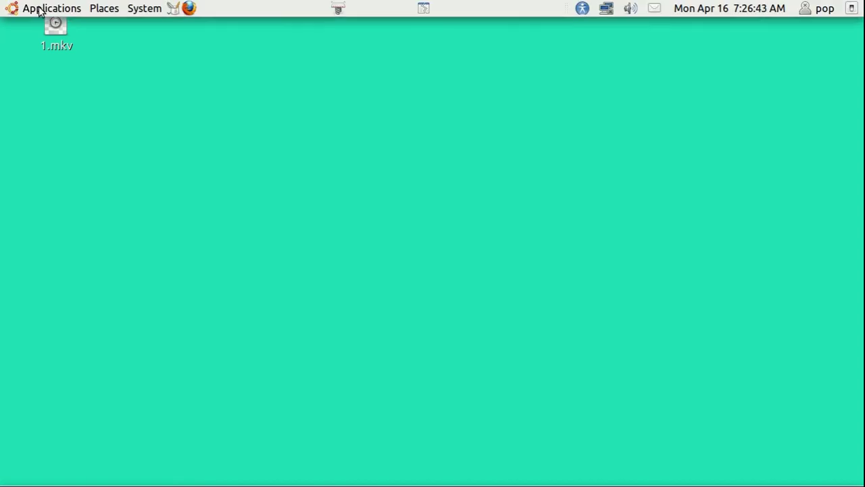
pyautogui.click(40, 10)
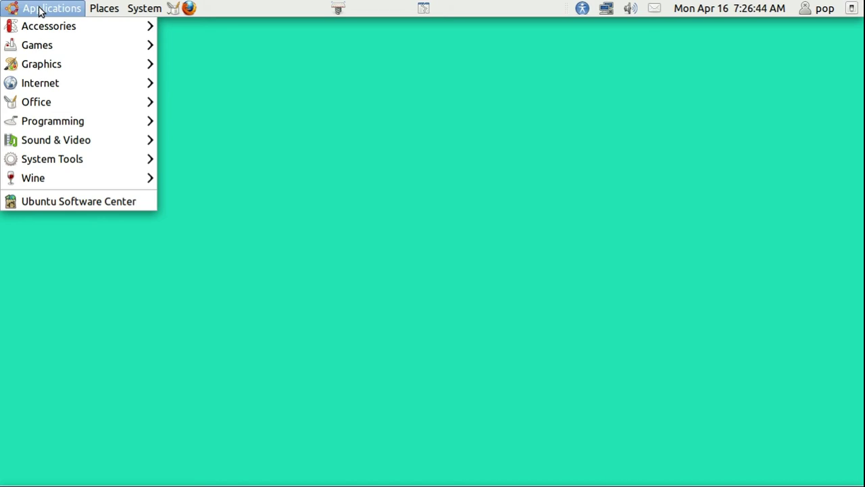
pyautogui.moveTo(108, 146)
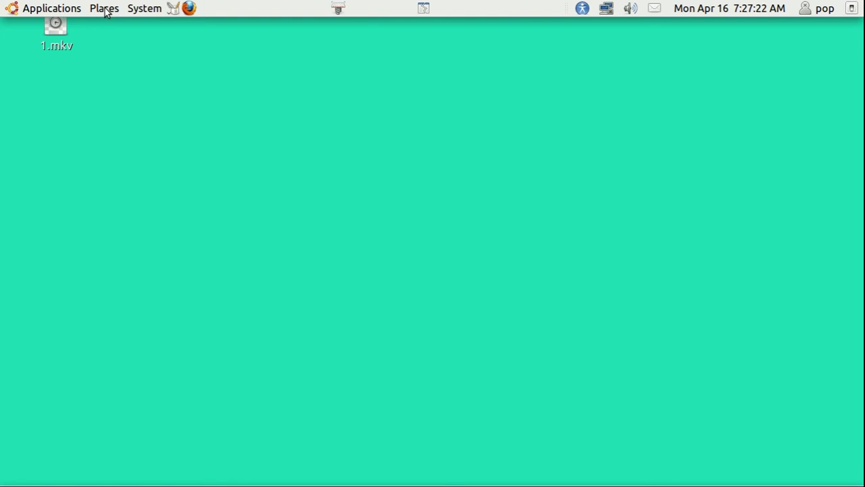
# Step: Open the bookmarked scripts folder and go into its screencastScripts subfolder
pyautogui.click(107, 9)
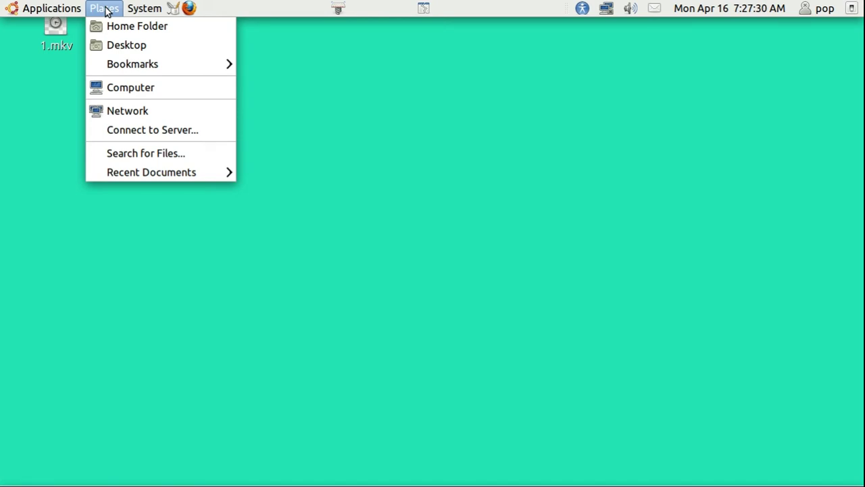
pyautogui.moveTo(135, 65)
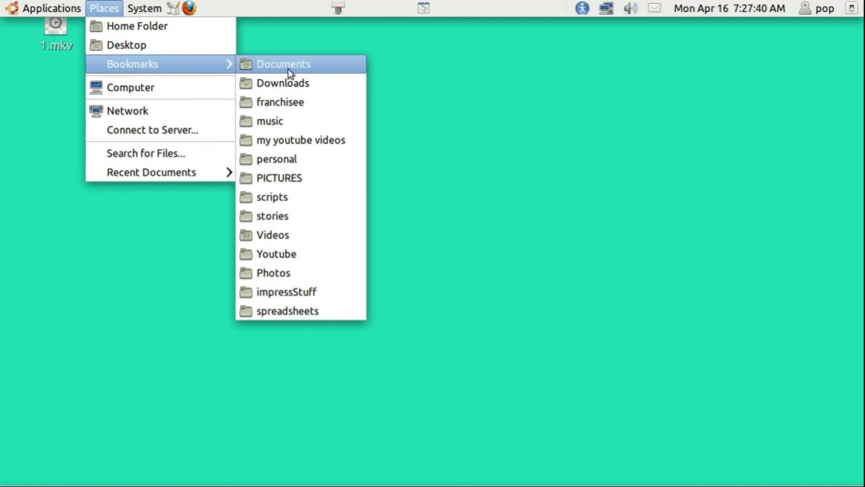
pyautogui.click(286, 198)
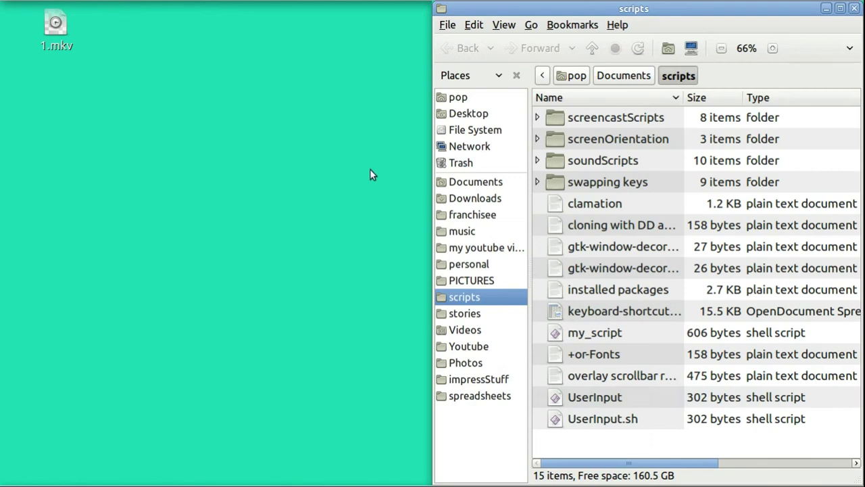
pyautogui.doubleClick(575, 118)
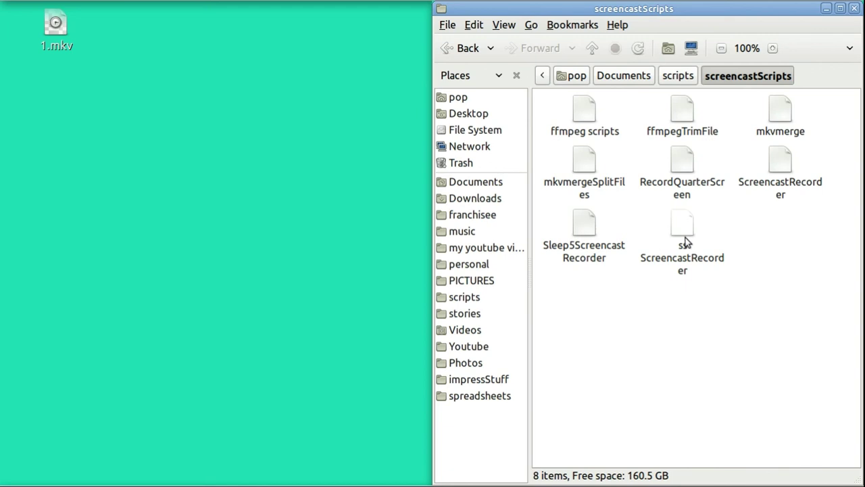
# Step: Display the contents of the Sleep5ScreencastRecorder script without running it, review the ffmpeg recording command, and close the file
pyautogui.click(585, 228)
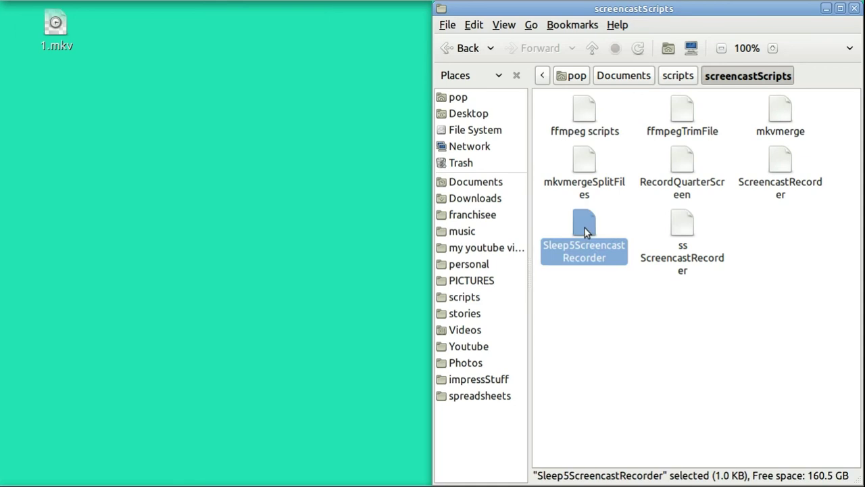
pyautogui.doubleClick(585, 227)
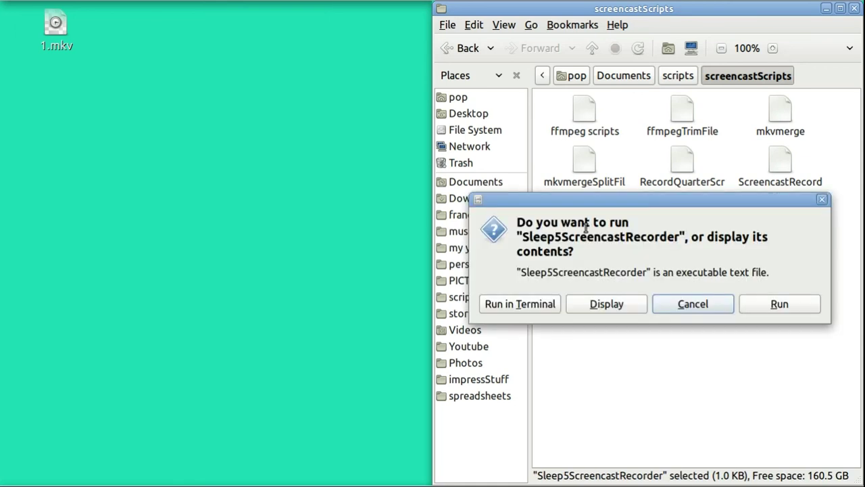
pyautogui.click(604, 305)
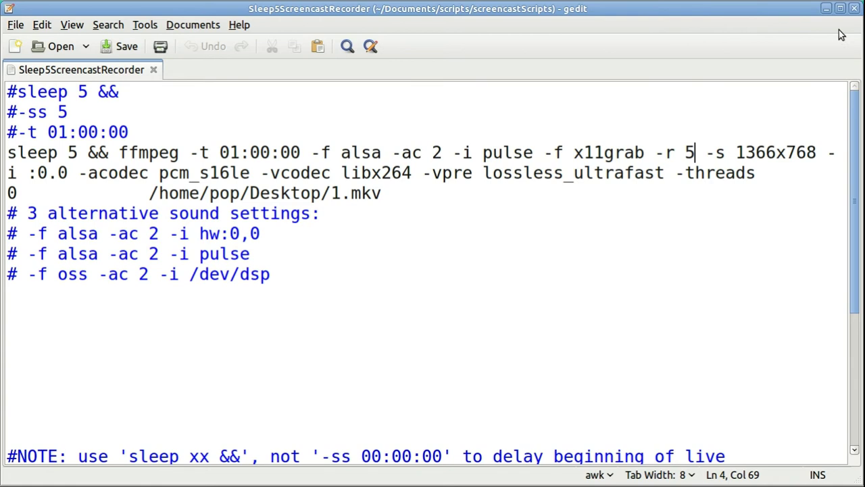
pyautogui.click(855, 12)
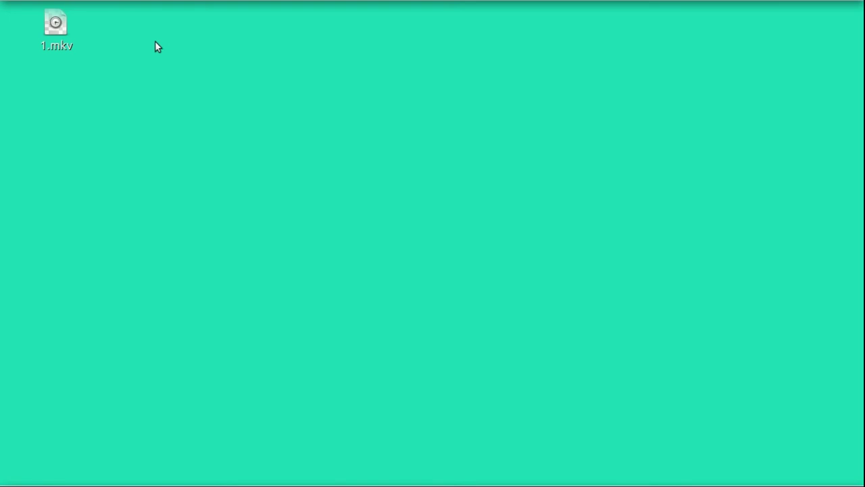
# Step: Return to the screencastScripts folder through the scripts bookmark
pyautogui.click(144, 15)
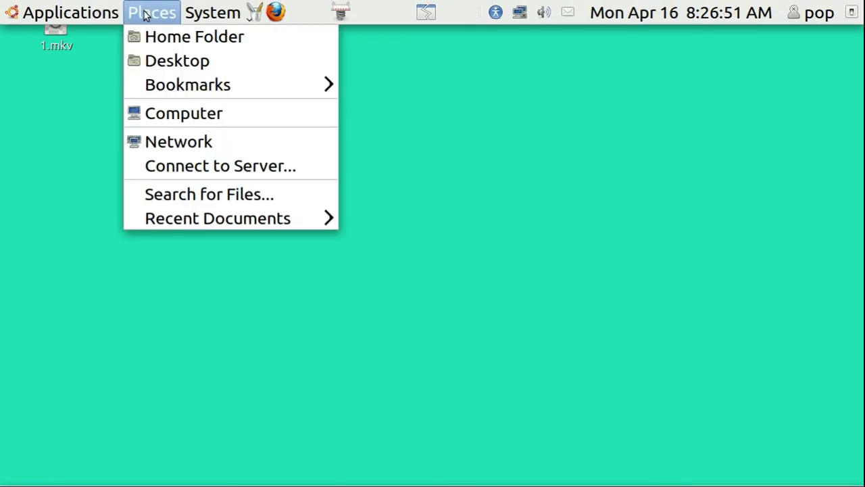
pyautogui.moveTo(180, 87)
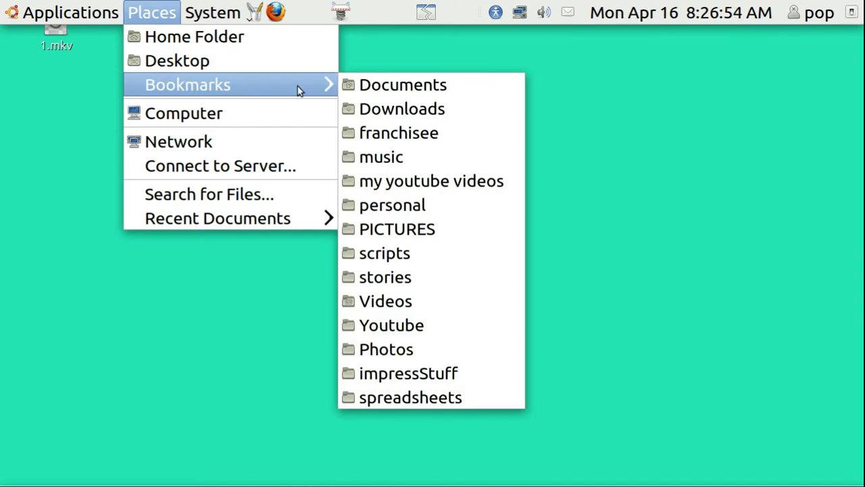
pyautogui.click(417, 261)
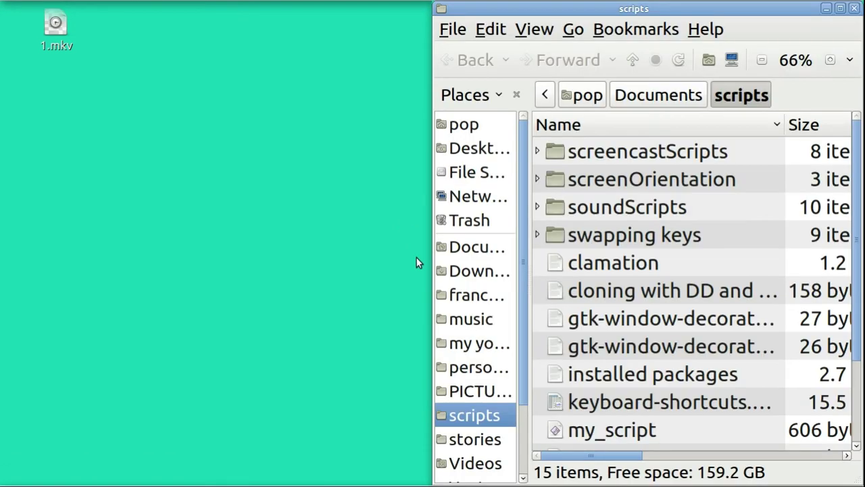
pyautogui.doubleClick(598, 152)
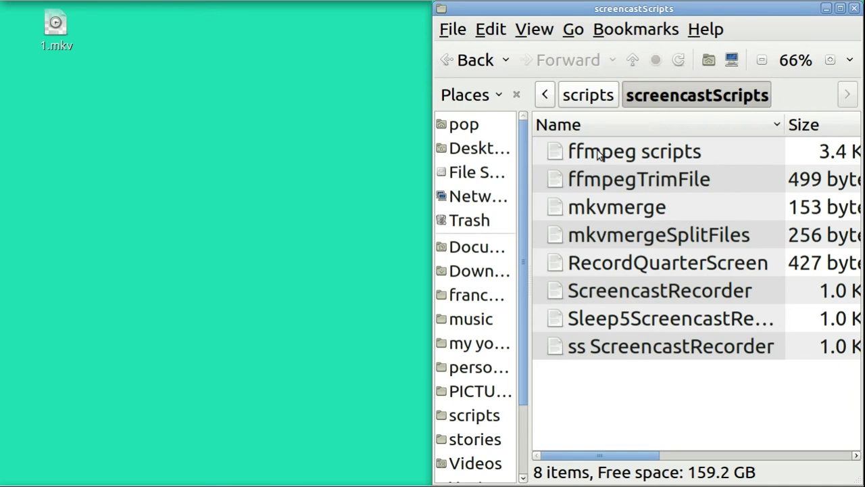
# Step: Open all files in screencastScripts together in the text editor, displaying the executable scripts instead of running them
pyautogui.hotkey('ctrl', 'a')
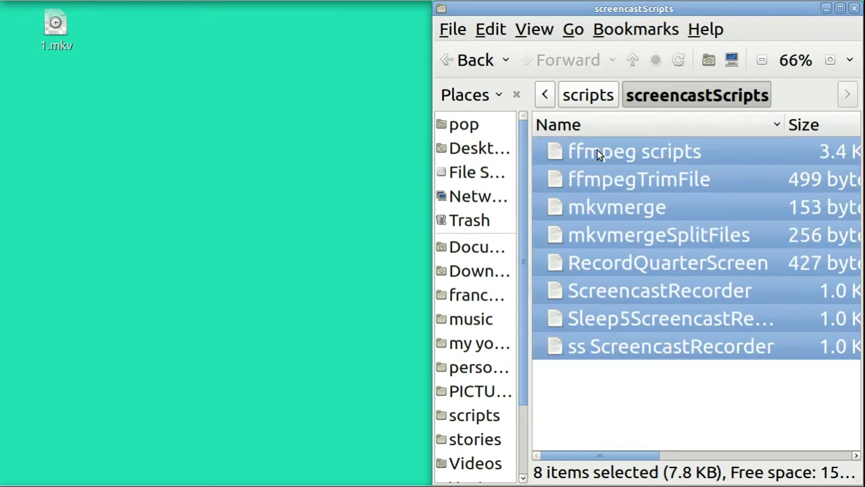
pyautogui.rightClick(597, 150)
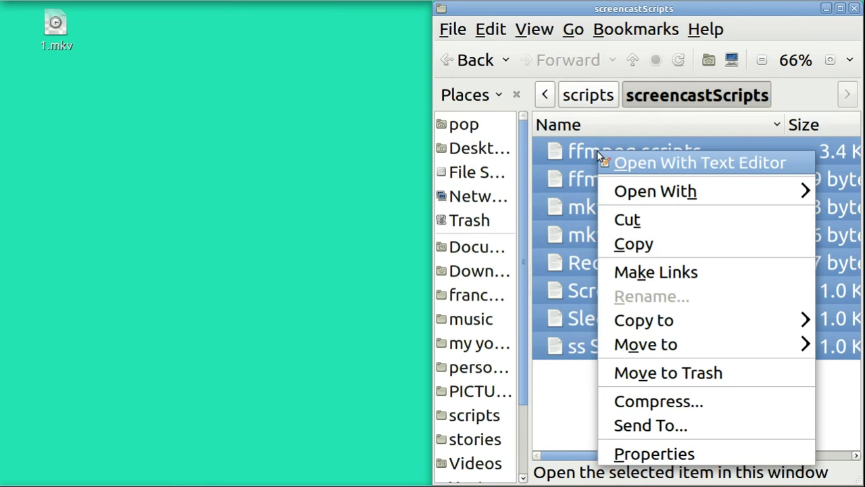
pyautogui.click(620, 164)
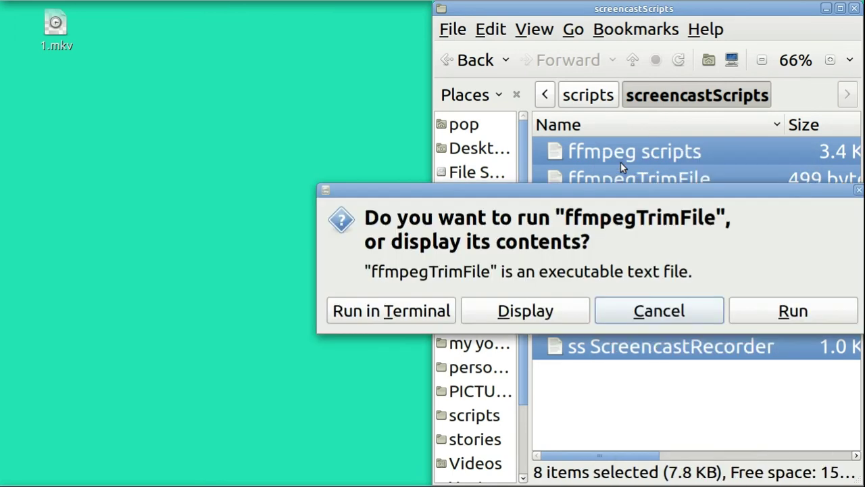
pyautogui.click(521, 312)
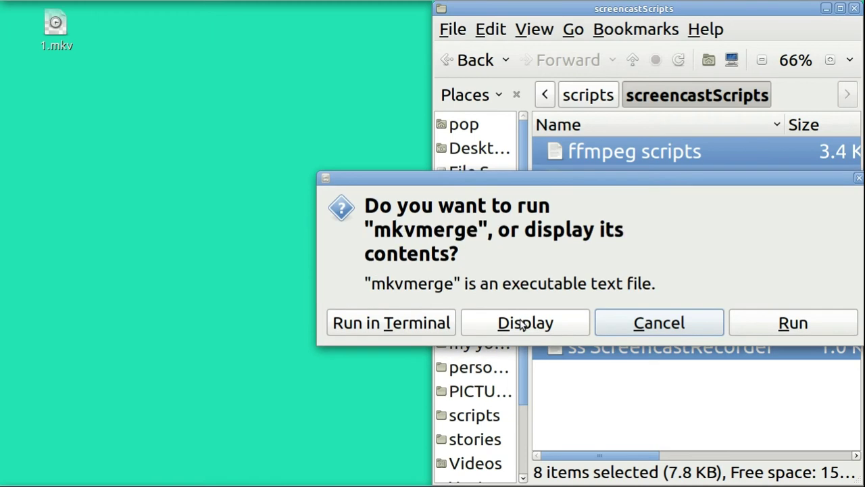
pyautogui.click(521, 324)
pyautogui.click(521, 324)
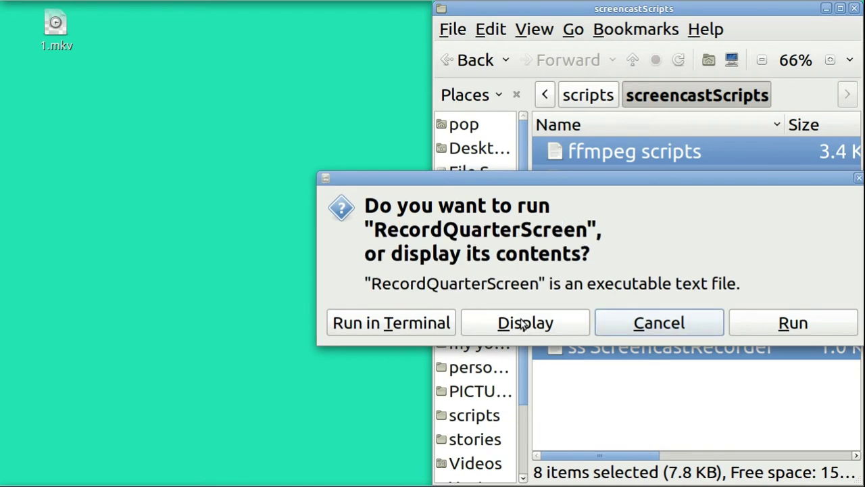
pyautogui.click(523, 324)
pyautogui.click(523, 323)
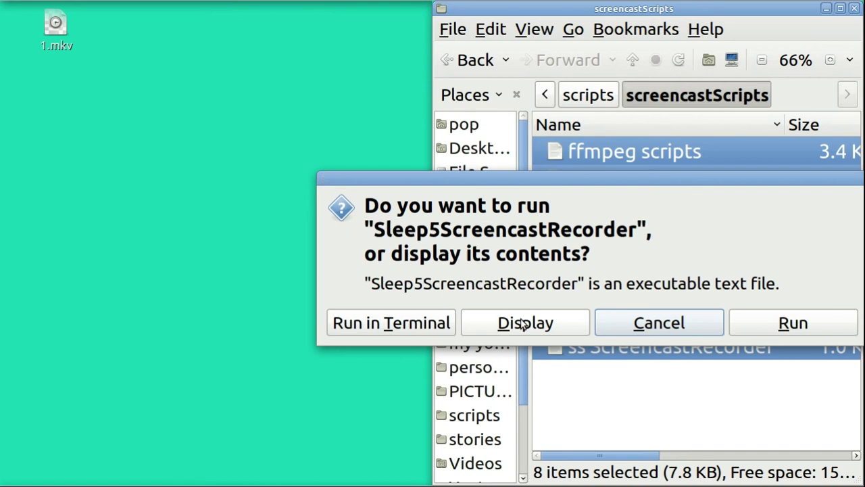
pyautogui.click(523, 324)
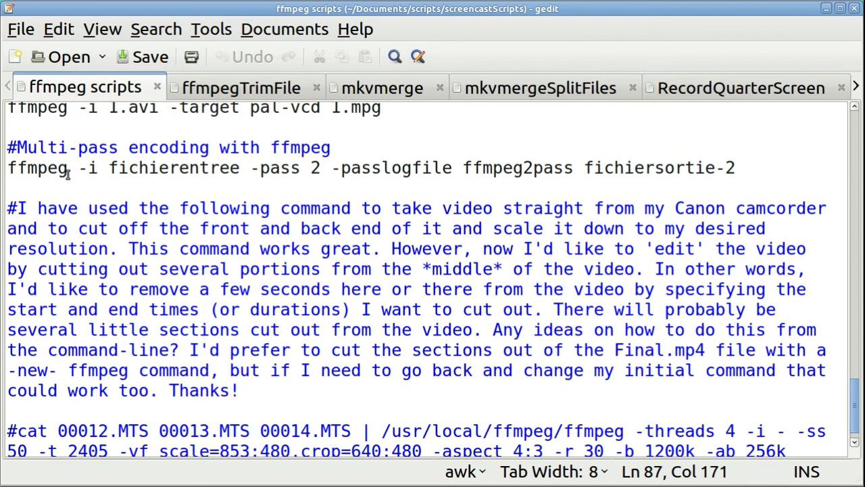
# Step: Review the commands in ffmpegTrimFile, mkvmerge, mkvmergeSplitFiles and RecordQuarterScreen one after another
pyautogui.click(229, 93)
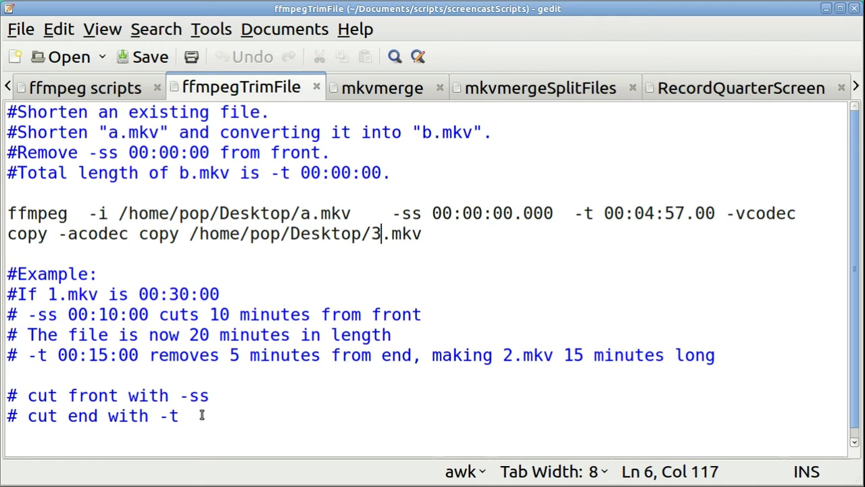
pyautogui.click(376, 90)
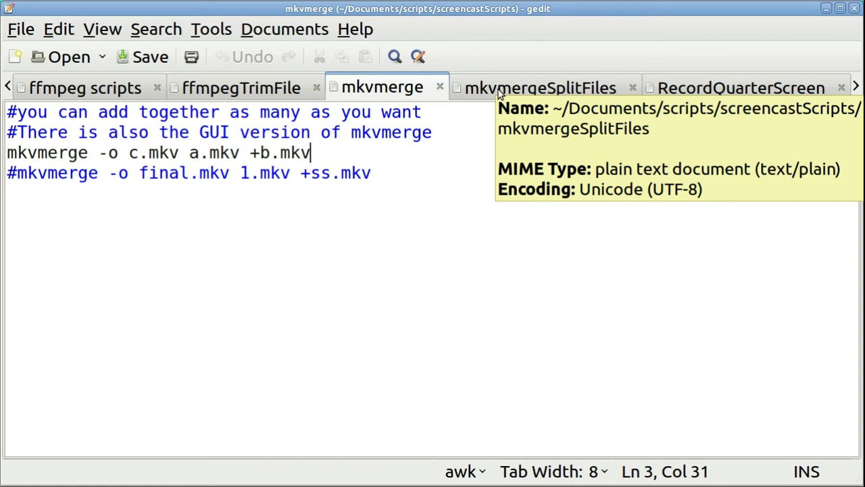
pyautogui.click(499, 89)
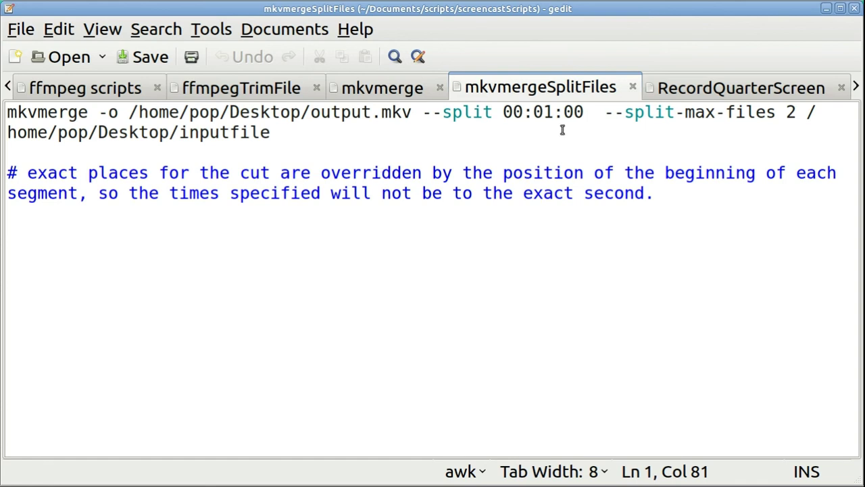
pyautogui.click(699, 95)
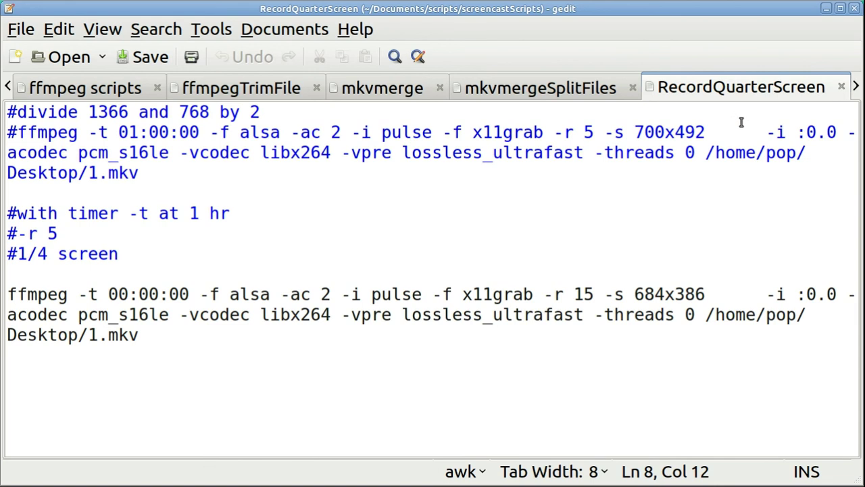
# Step: Compare the recording commands in ScreencastRecorder, Sleep5ScreencastRecorder and ss ScreencastRecorder, and close the text editor
pyautogui.click(857, 86)
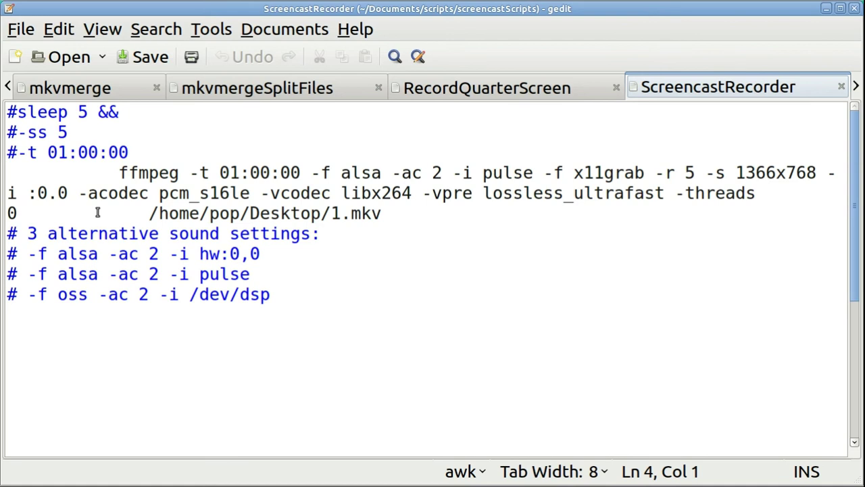
pyautogui.click(857, 88)
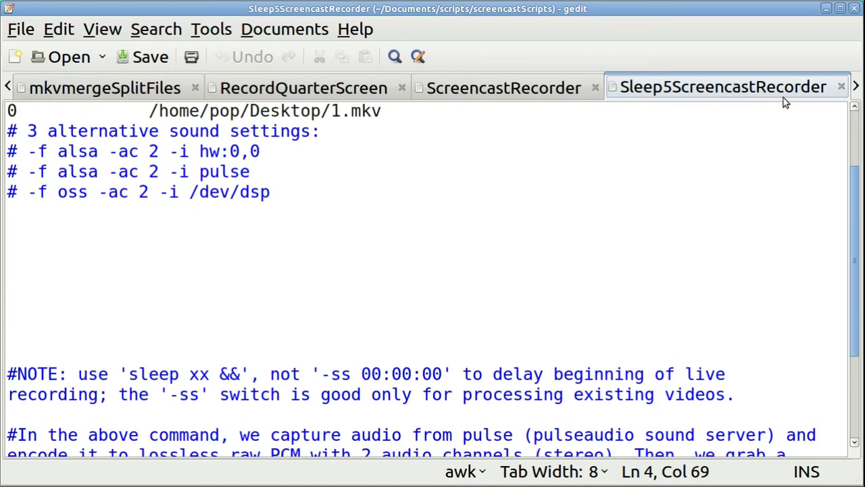
pyautogui.click(856, 127)
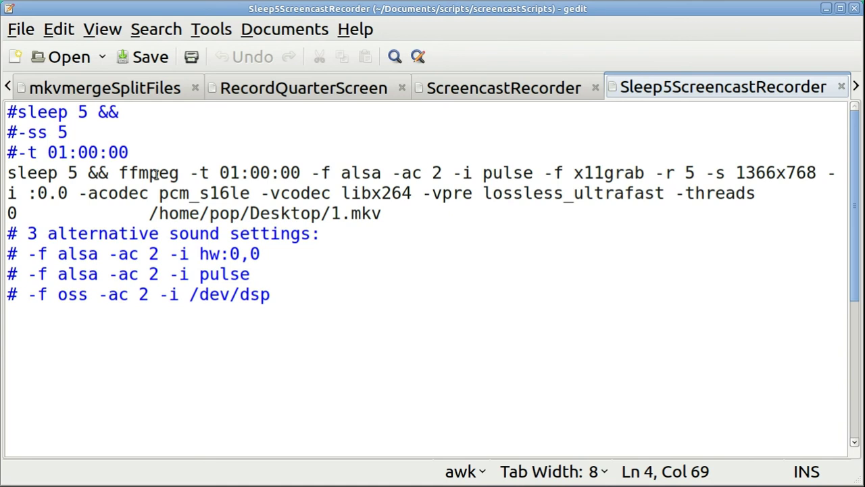
pyautogui.click(467, 91)
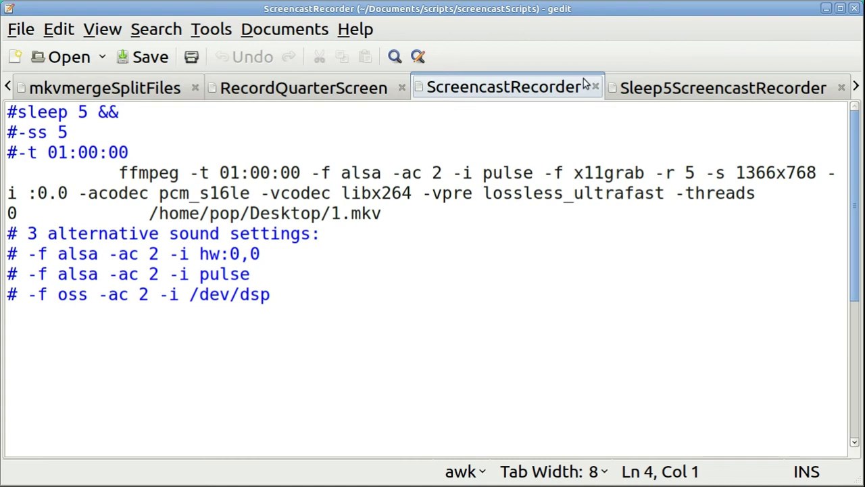
pyautogui.click(644, 90)
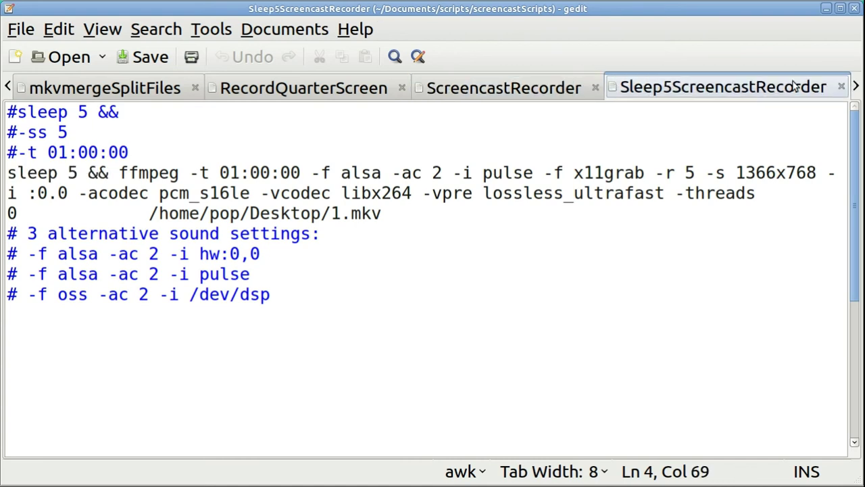
pyautogui.click(857, 87)
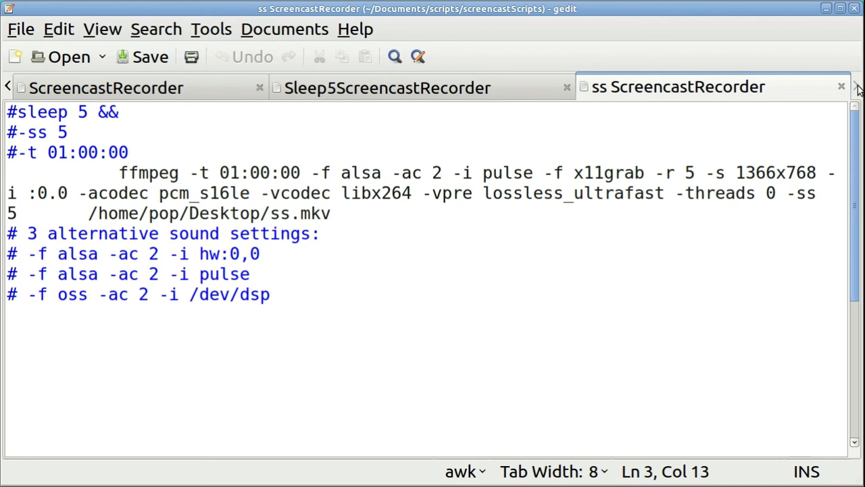
pyautogui.click(855, 9)
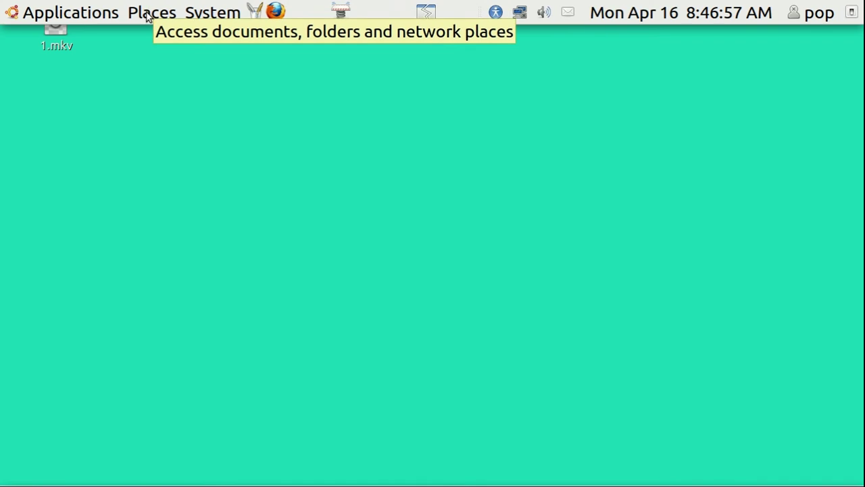
# Step: Open the bookmarked Videos folder and look through its list of video files
pyautogui.click(148, 16)
pyautogui.moveTo(173, 90)
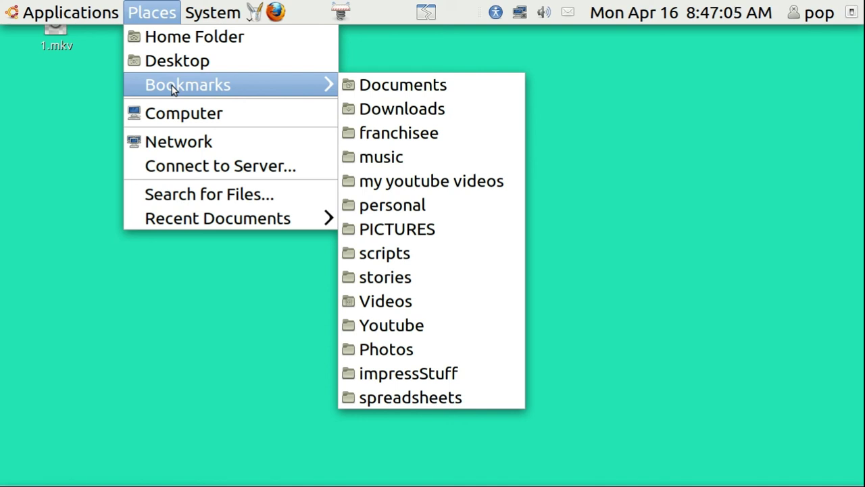
pyautogui.click(439, 301)
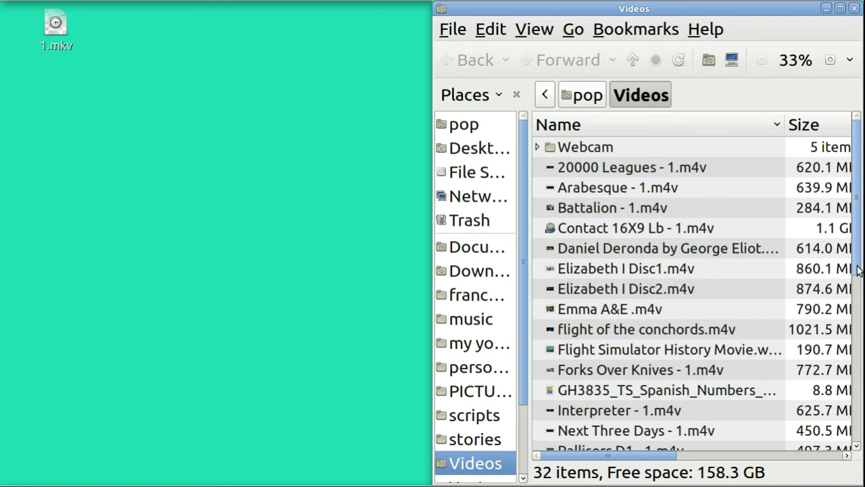
pyautogui.moveTo(857, 270); pyautogui.dragTo(856, 365)
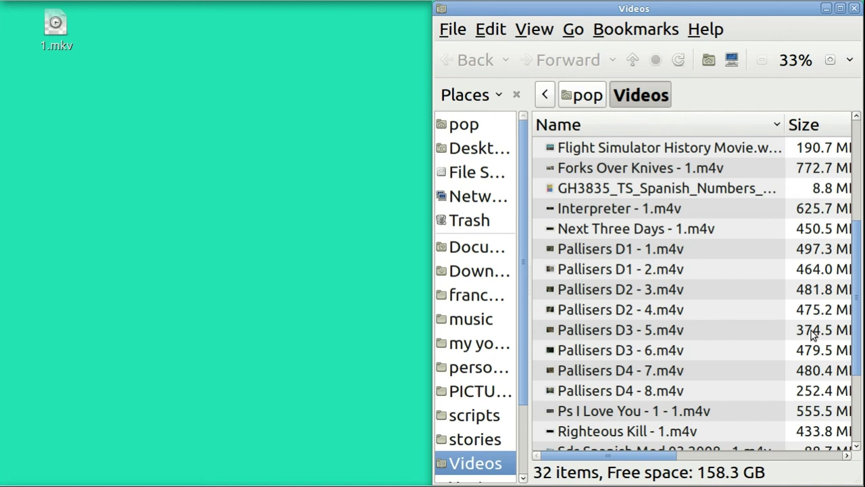
# Step: Copy Pallisers D3 - 5.m4v from the Videos folder to the desktop
pyautogui.click(603, 332)
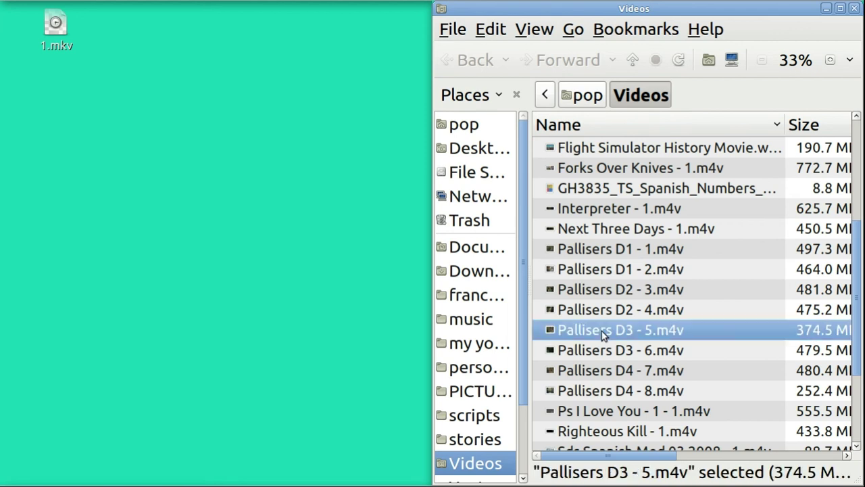
pyautogui.rightClick(603, 334)
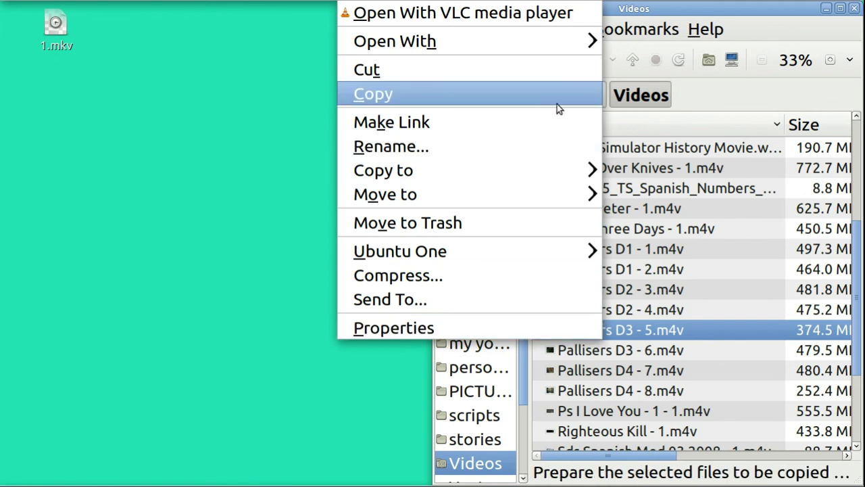
pyautogui.moveTo(559, 163)
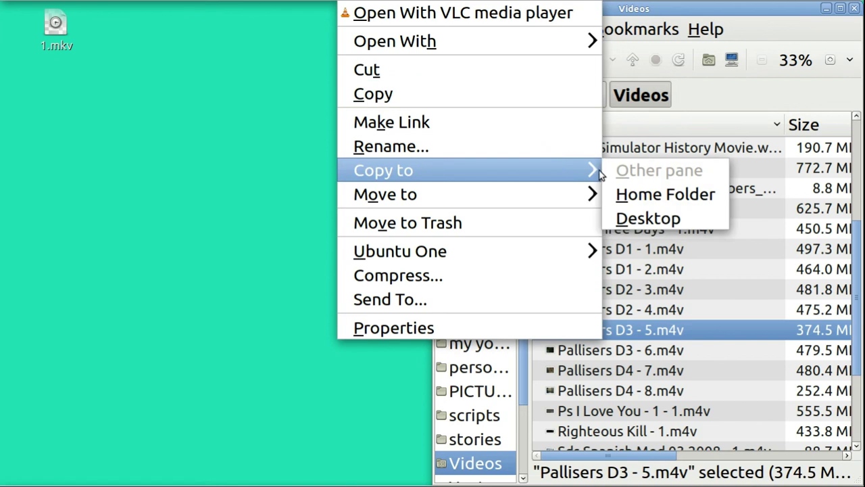
pyautogui.click(646, 217)
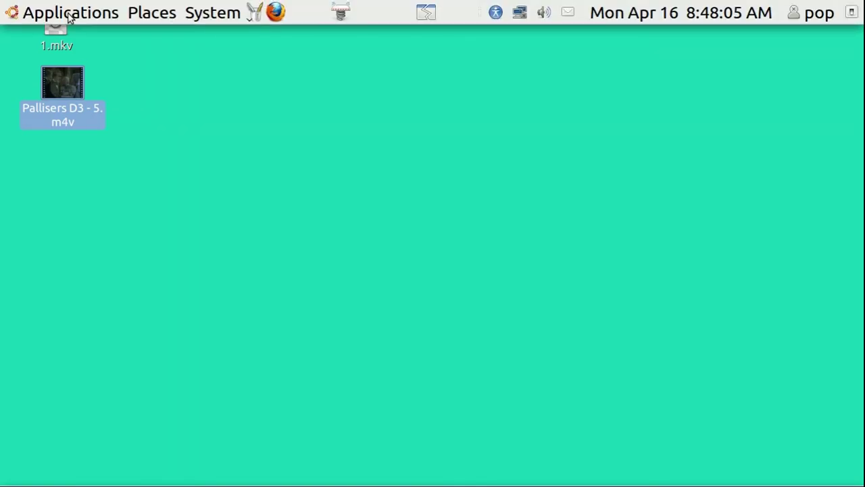
# Step: Launch mkvmerge GUI and add Pallisers D3 - 5.m4v from the desktop as the input file
pyautogui.click(70, 16)
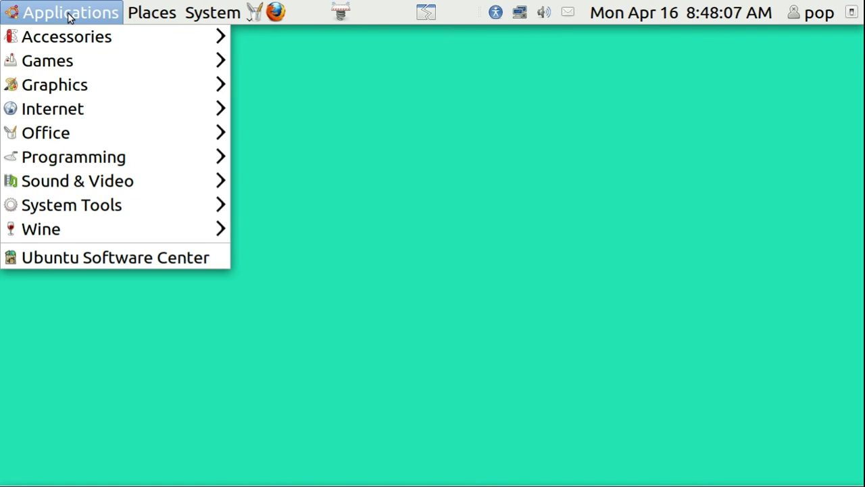
pyautogui.moveTo(131, 182)
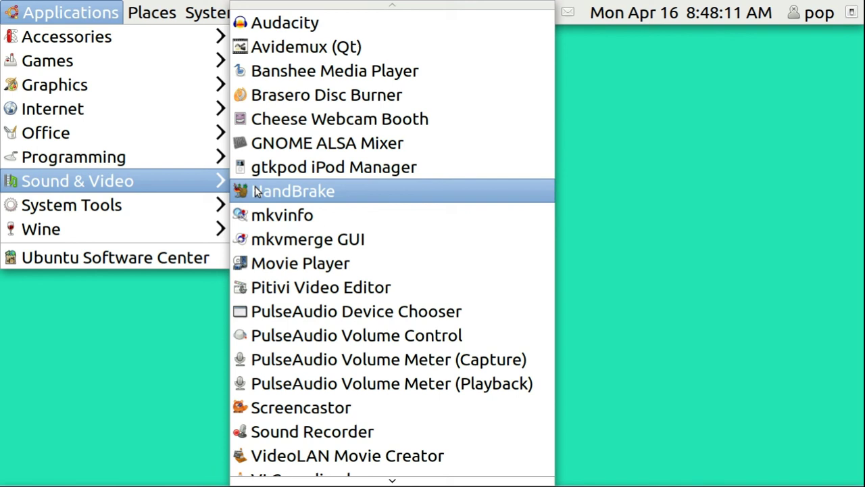
pyautogui.click(305, 240)
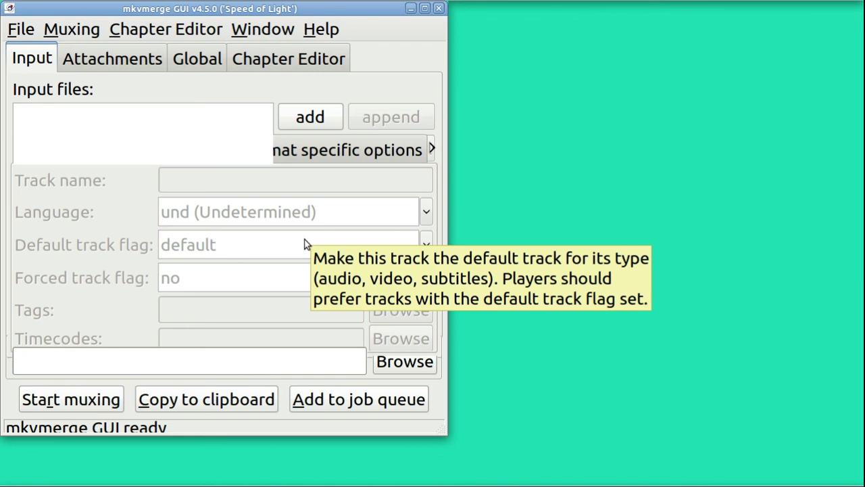
pyautogui.click(304, 121)
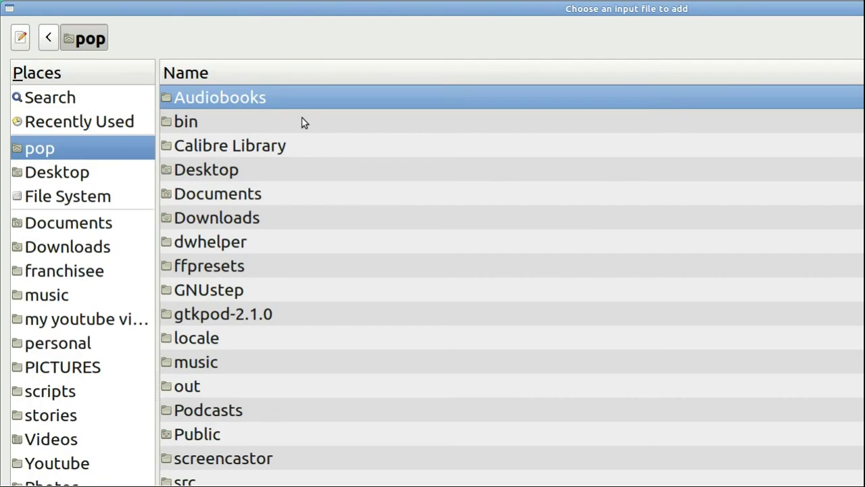
pyautogui.click(61, 174)
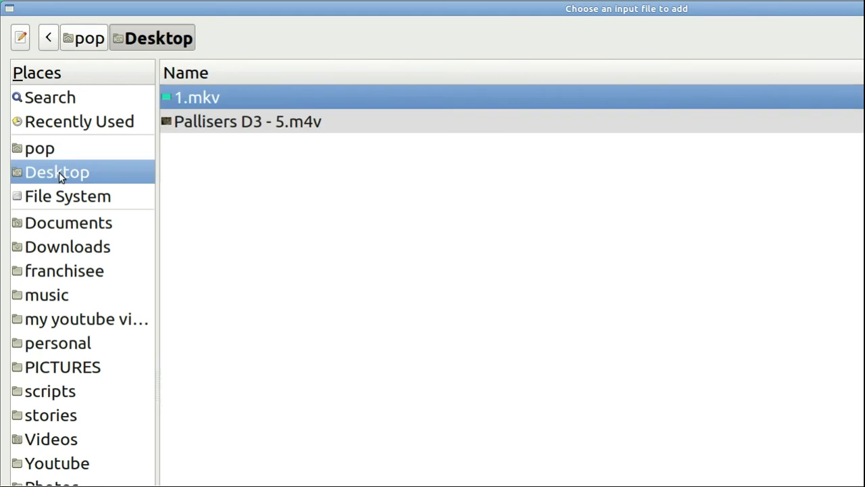
pyautogui.doubleClick(211, 122)
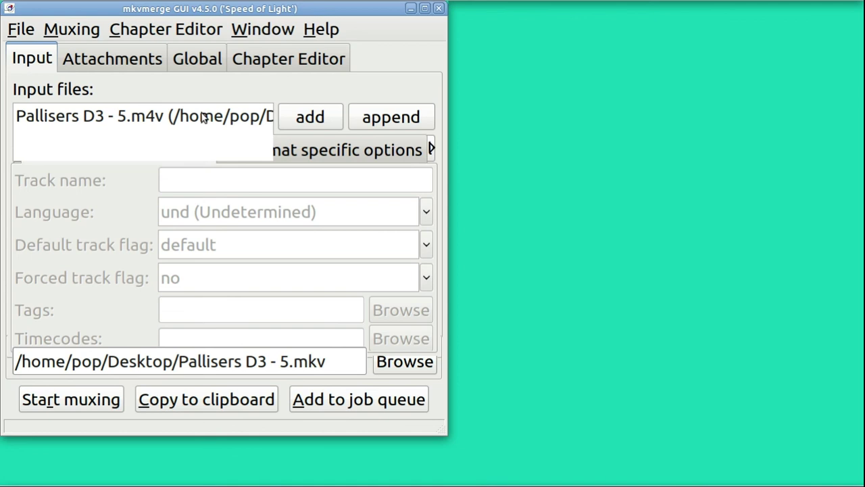
# Step: Enable splitting in the global options, maximize the window, and set the split to occur after a duration of 00:10:00
pyautogui.click(197, 62)
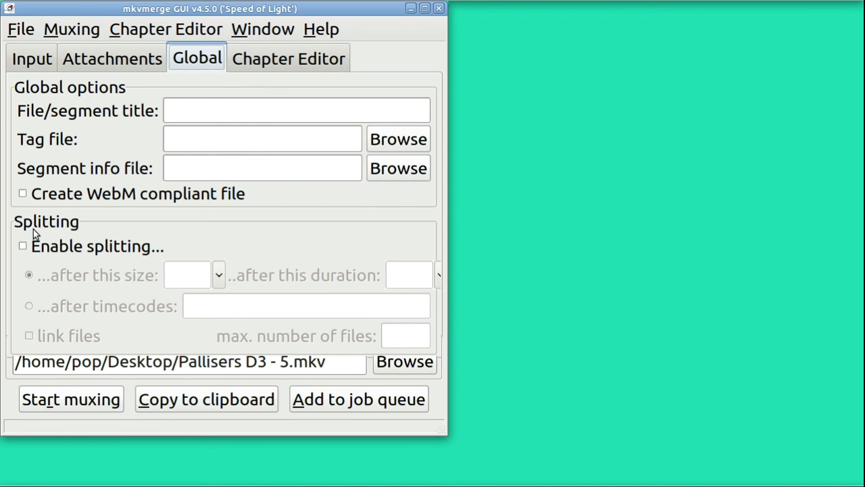
pyautogui.click(23, 247)
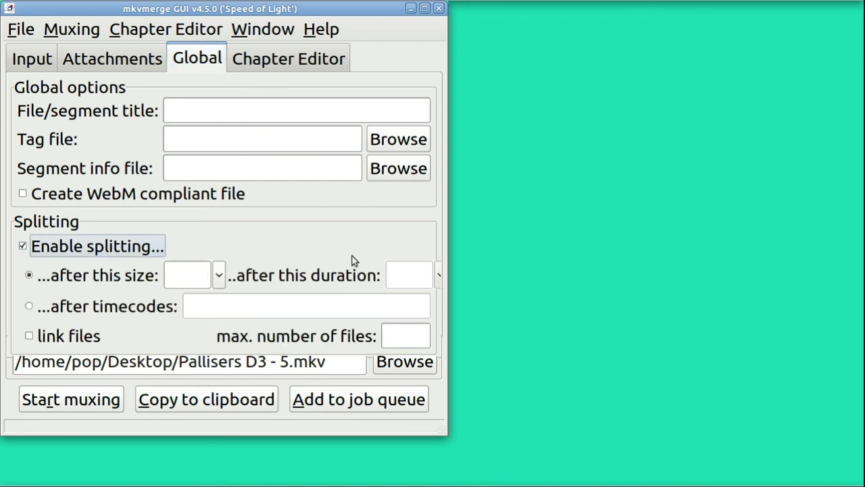
pyautogui.moveTo(292, 297)
pyautogui.press('super+Up')
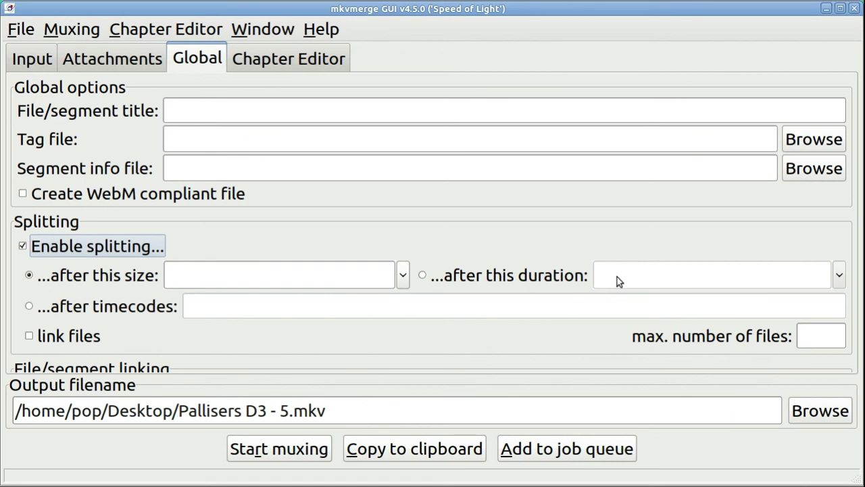
pyautogui.moveTo(617, 276)
pyautogui.click(423, 276)
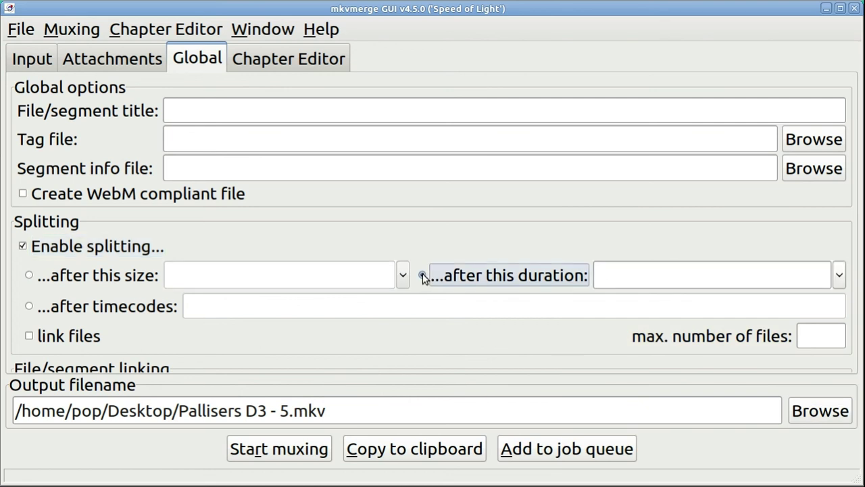
pyautogui.click(607, 276)
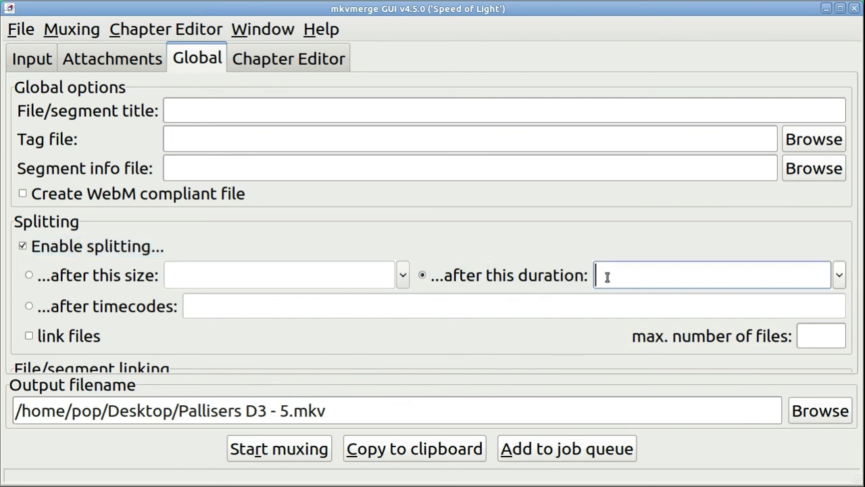
pyautogui.write('00:10:00')
# Step: Limit the split to a maximum of 2 files, run the muxing, and dismiss its status report
pyautogui.click(829, 339)
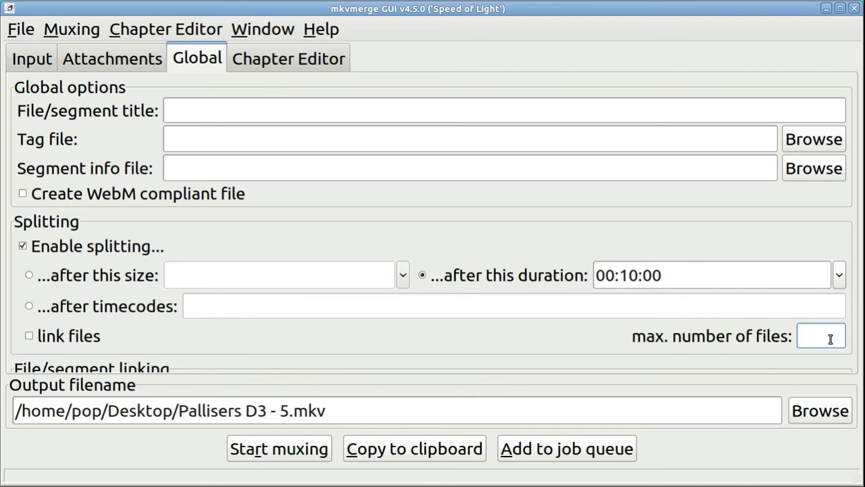
pyautogui.write('2')
pyautogui.click(294, 451)
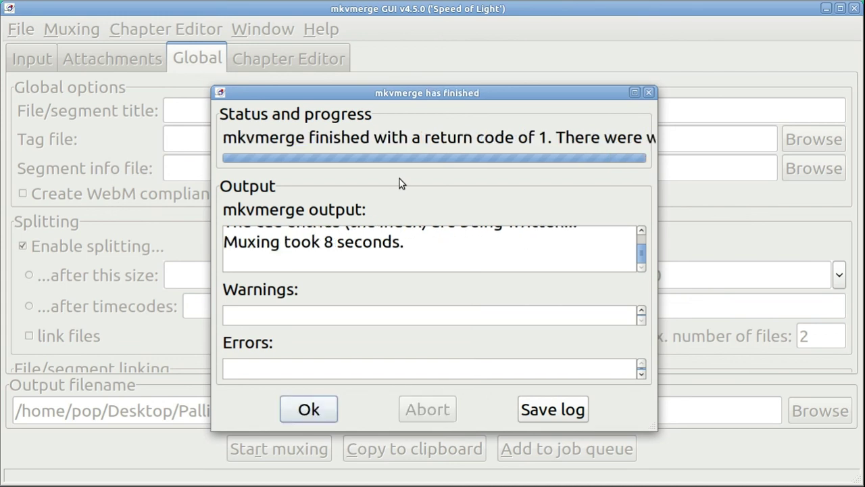
pyautogui.click(647, 96)
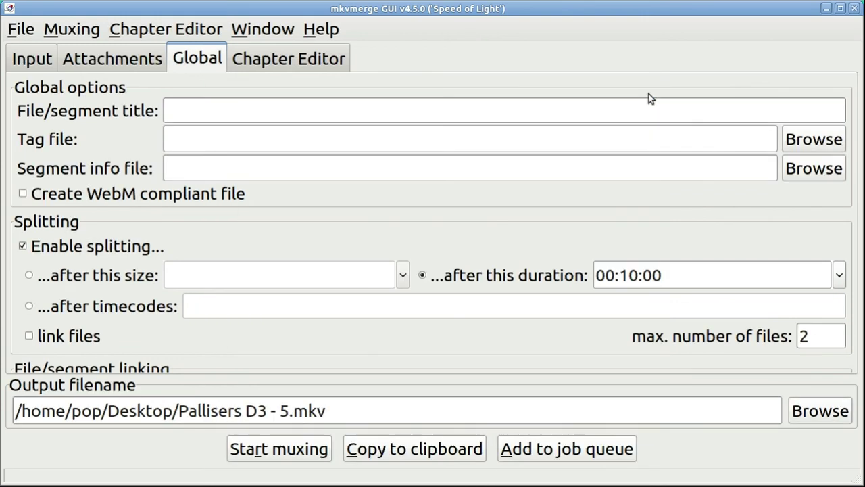
# Step: Check the split parts Pallisers D3 - 5-001.mkv and 5-002.mkv in VLC media player with the sound muted, and close the player
pyautogui.click(827, 8)
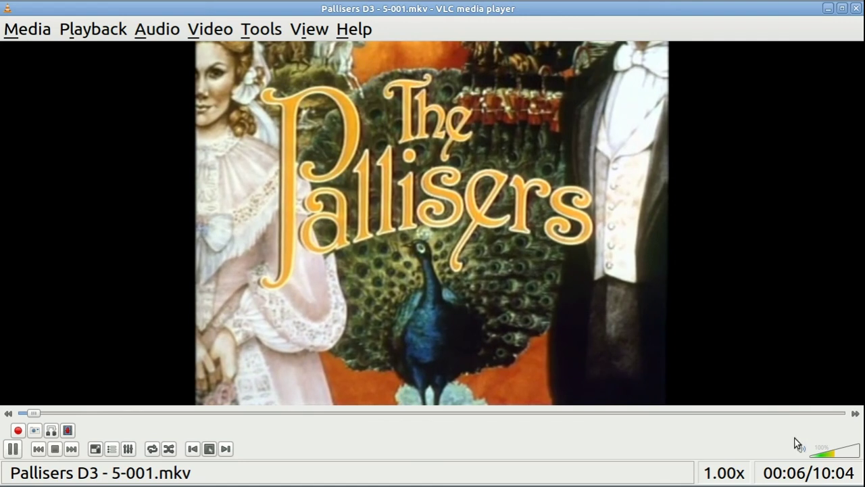
pyautogui.click(802, 449)
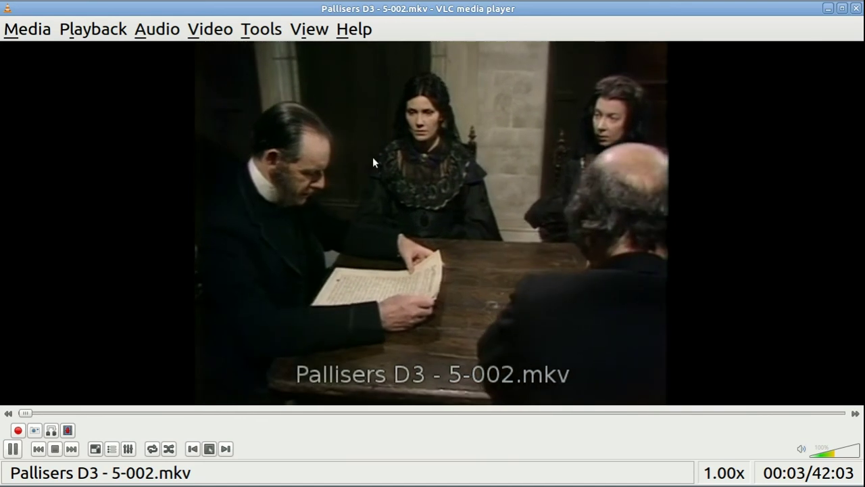
pyautogui.click(855, 9)
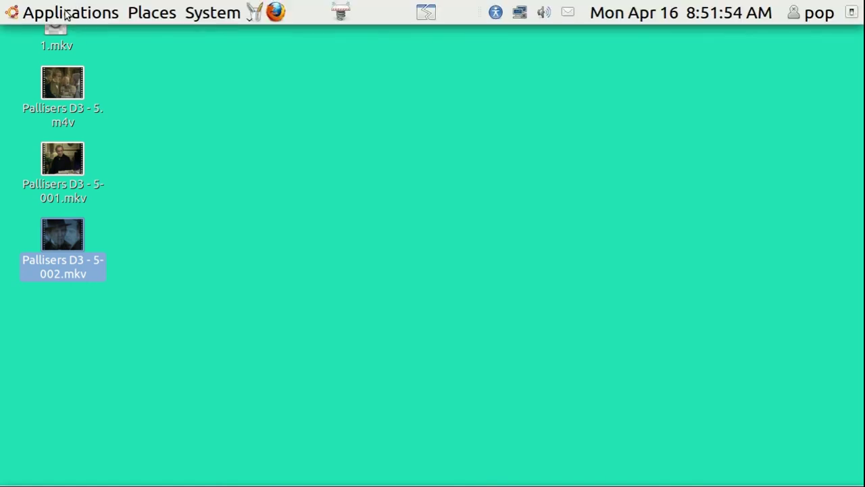
# Step: Search Ubuntu Software Center for "mkv" and open the details page of mkvmerge GUI
pyautogui.click(66, 14)
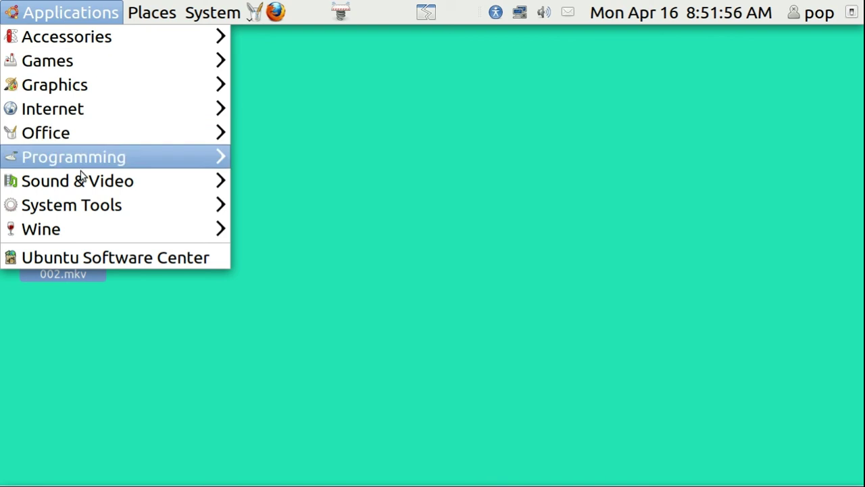
pyautogui.moveTo(87, 183)
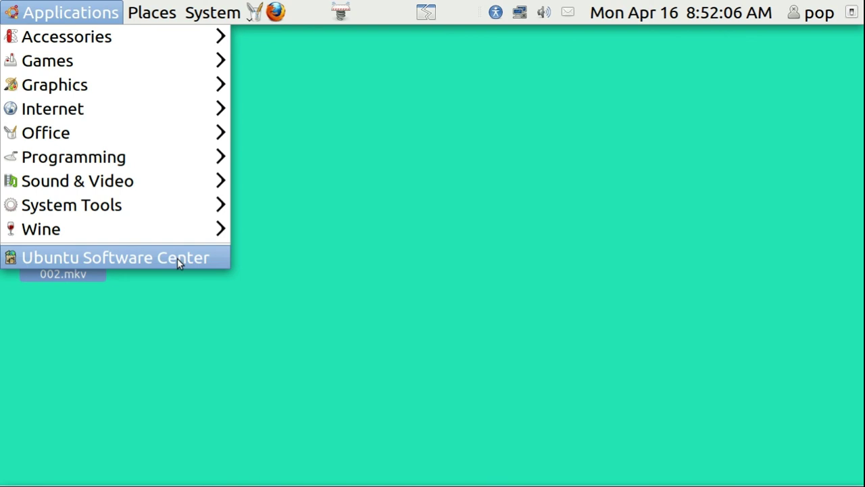
pyautogui.click(178, 257)
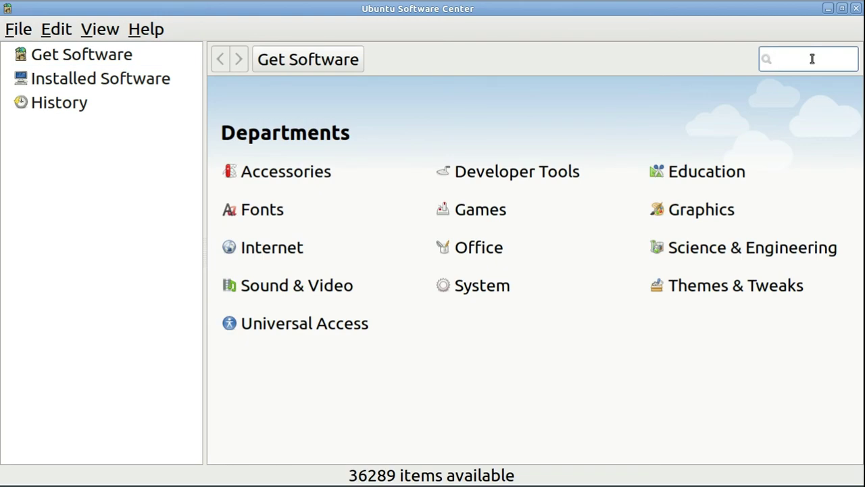
pyautogui.write('m')
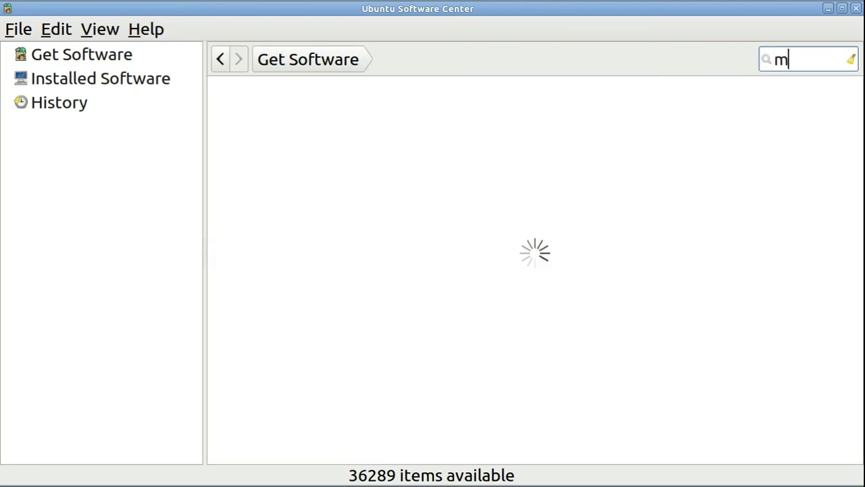
pyautogui.write('kv')
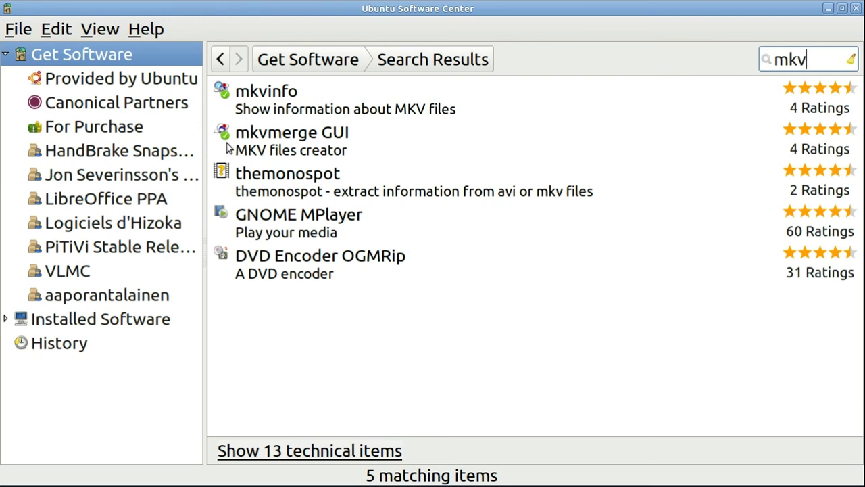
pyautogui.click(262, 141)
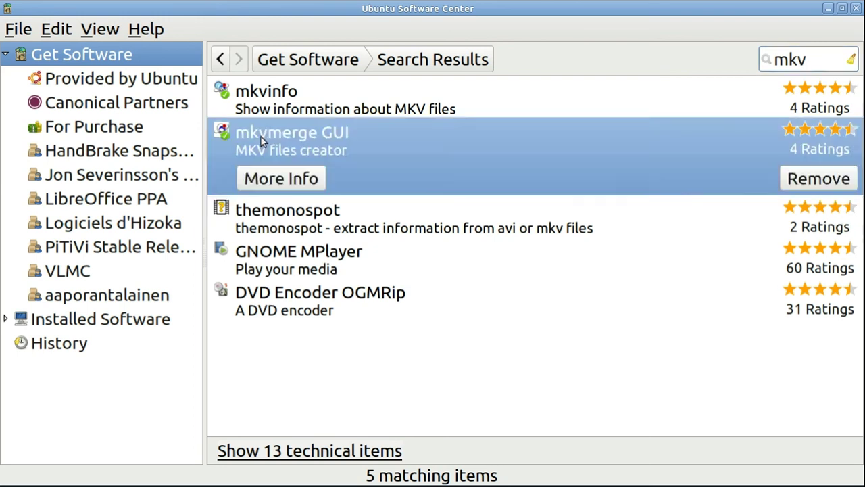
pyautogui.doubleClick(265, 156)
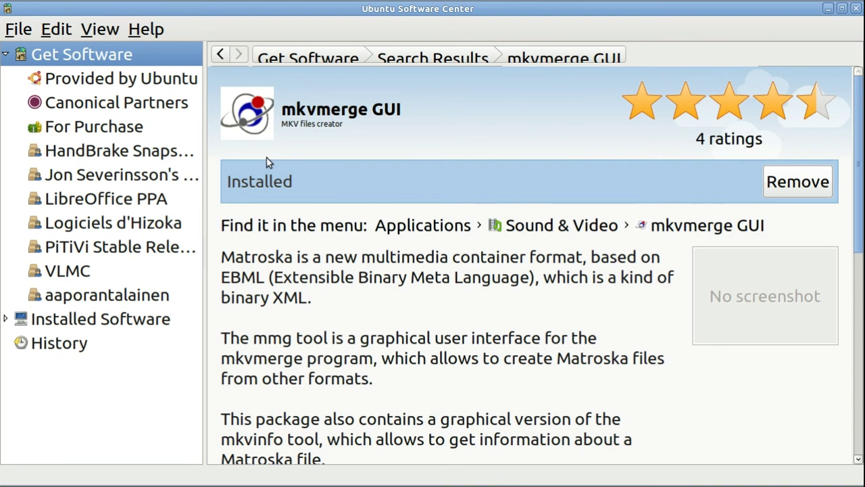